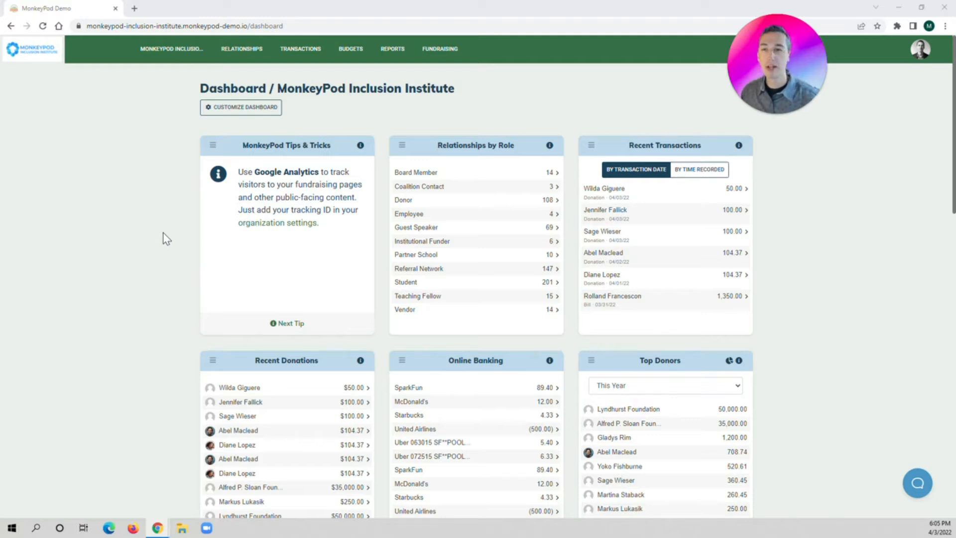
left_click(160, 56)
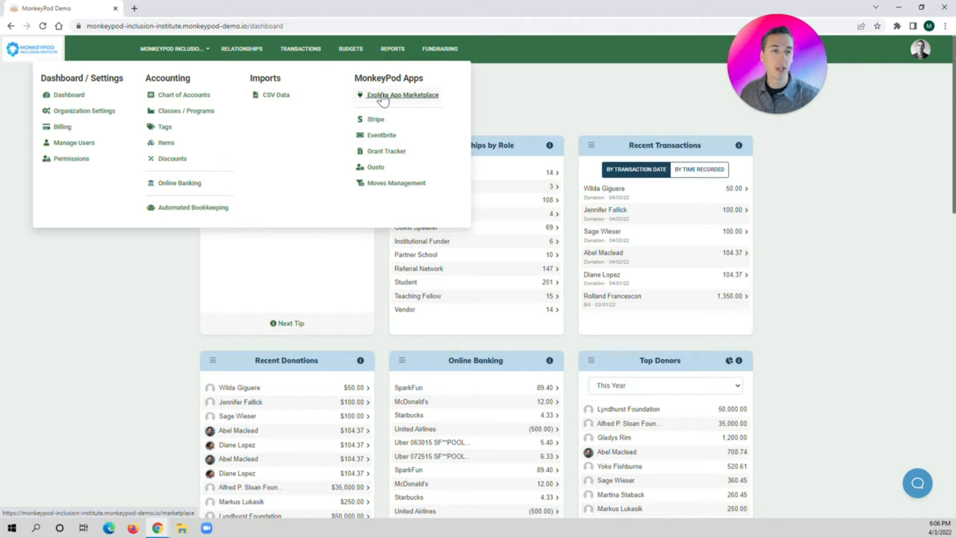
left_click(296, 52)
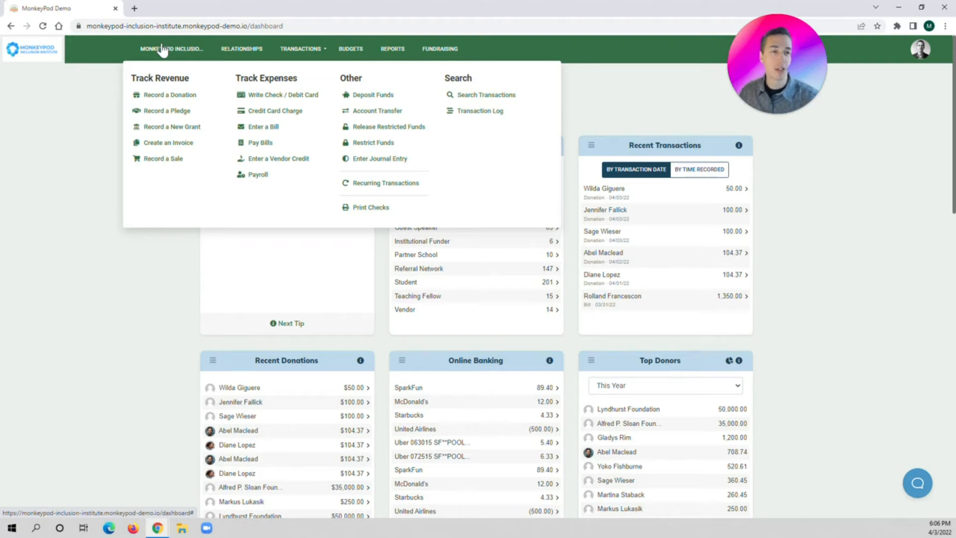
Open the register of the Grant: Student Mentoring Program net asset account from the Chart of Accounts
mouse_move(162, 50)
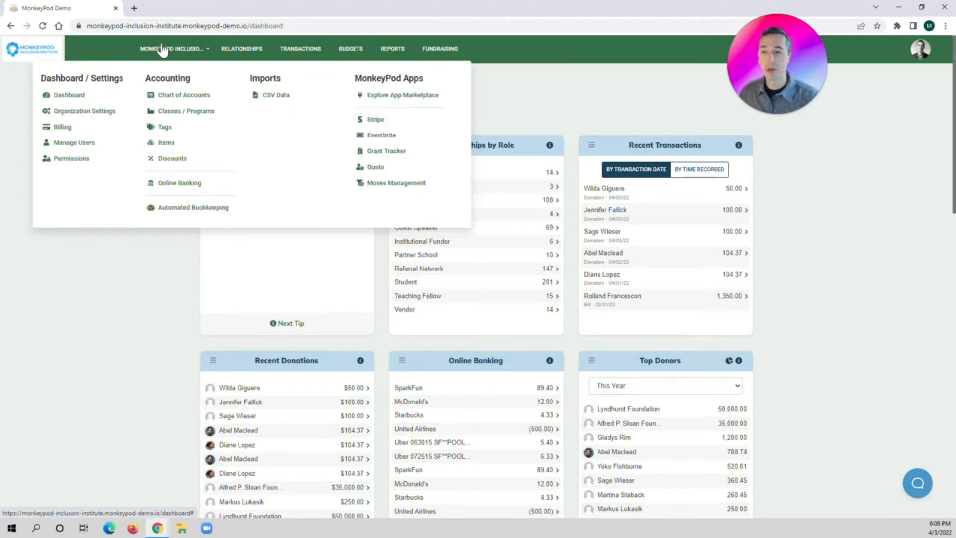
left_click(167, 97)
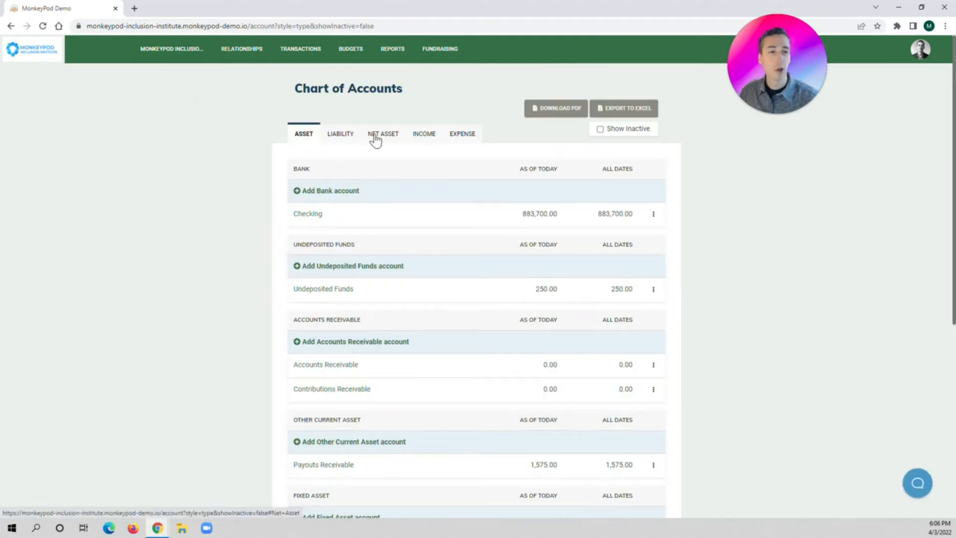
left_click(376, 137)
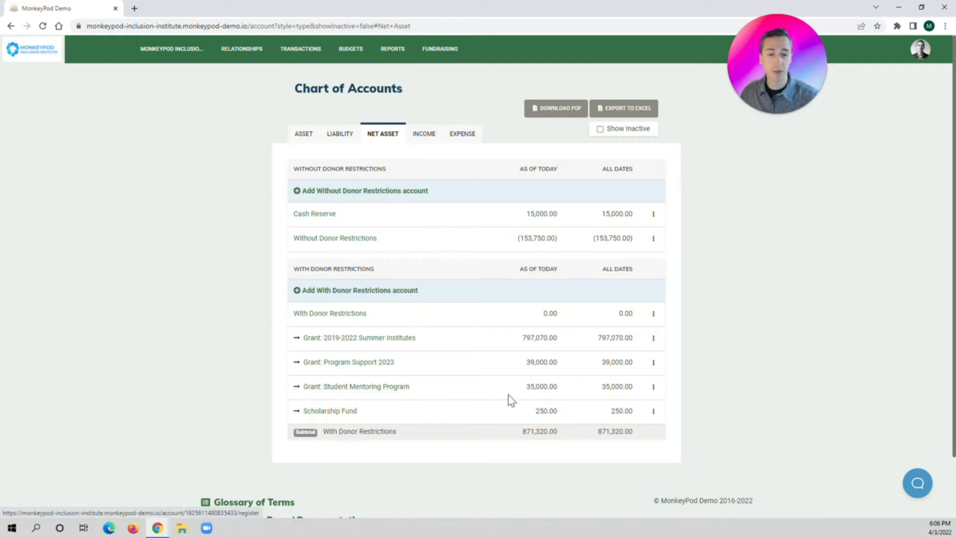
left_click(370, 390)
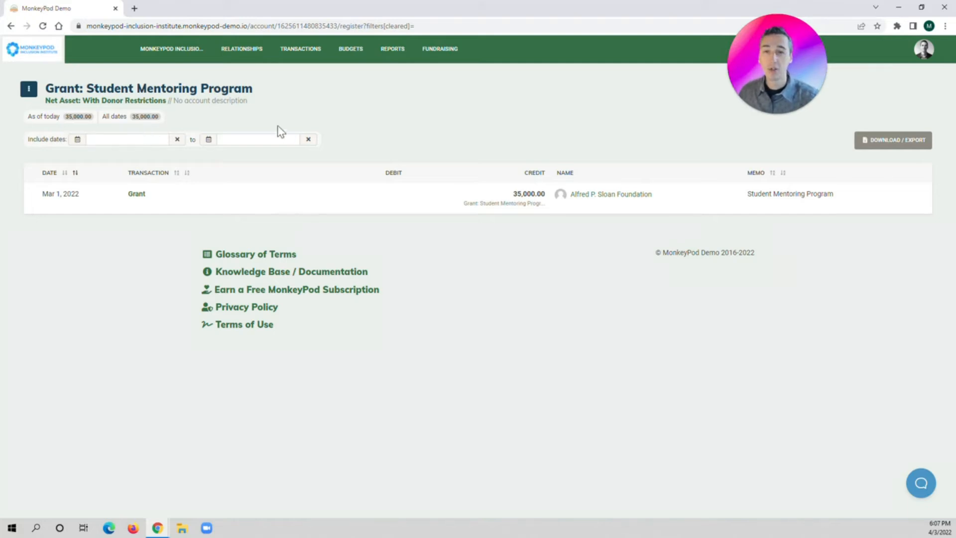
Start a new check and select the payee by searching for names with "w"
left_click(299, 54)
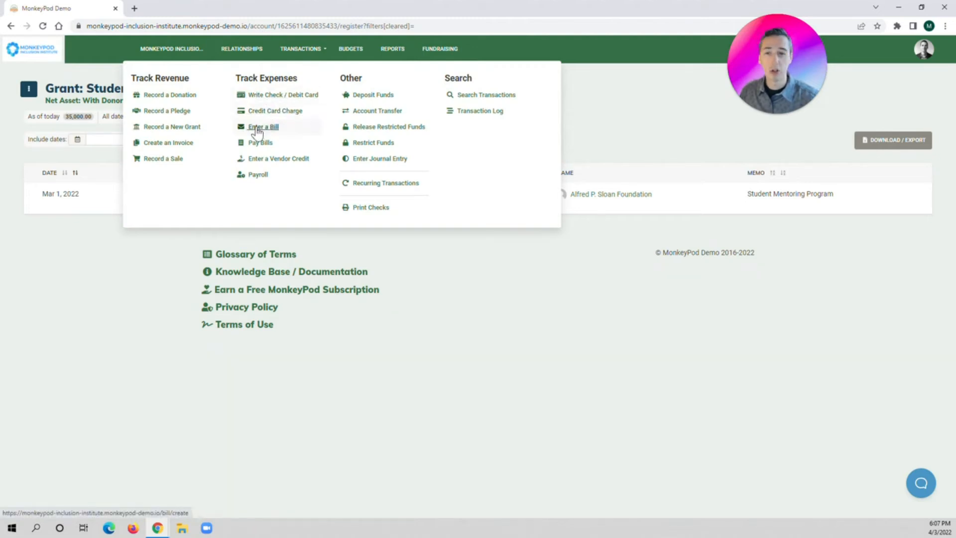
left_click(276, 97)
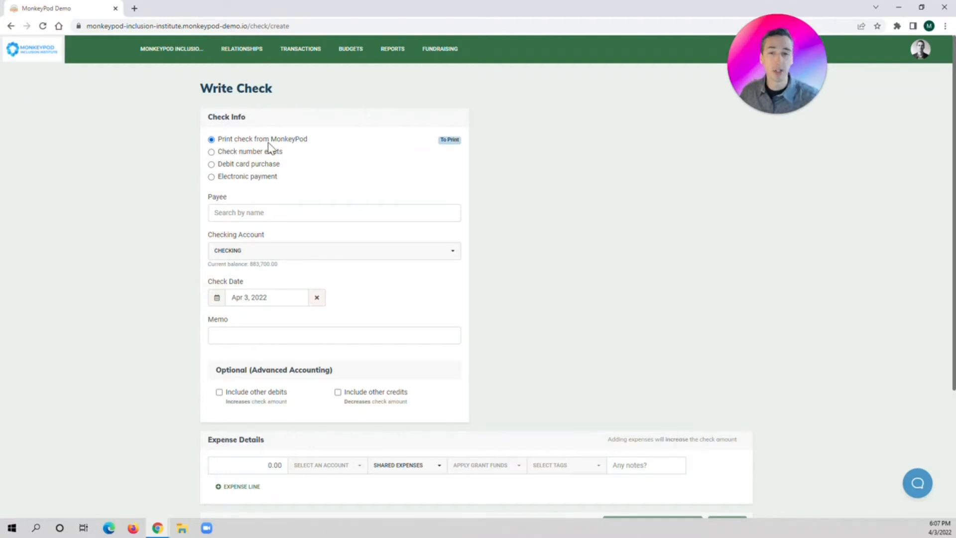
left_click(261, 212)
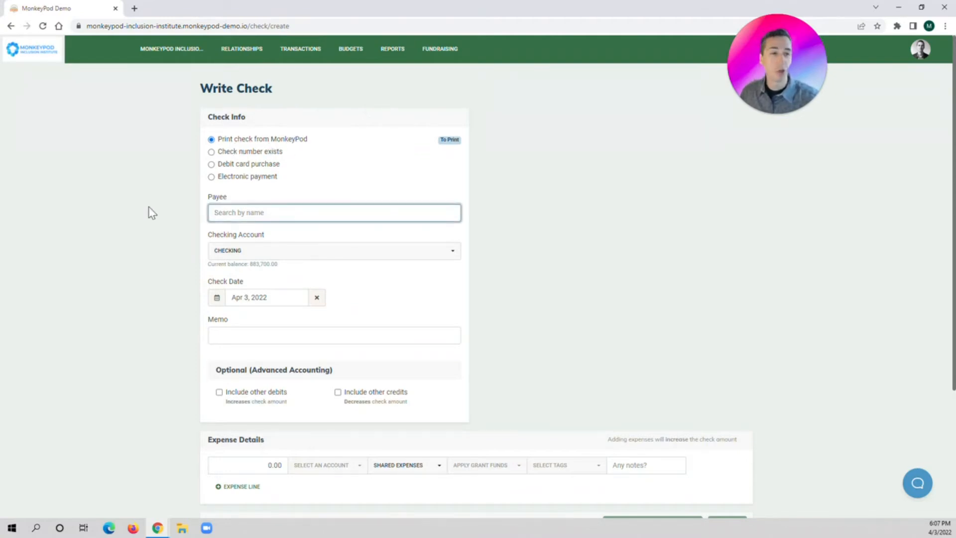
type("w")
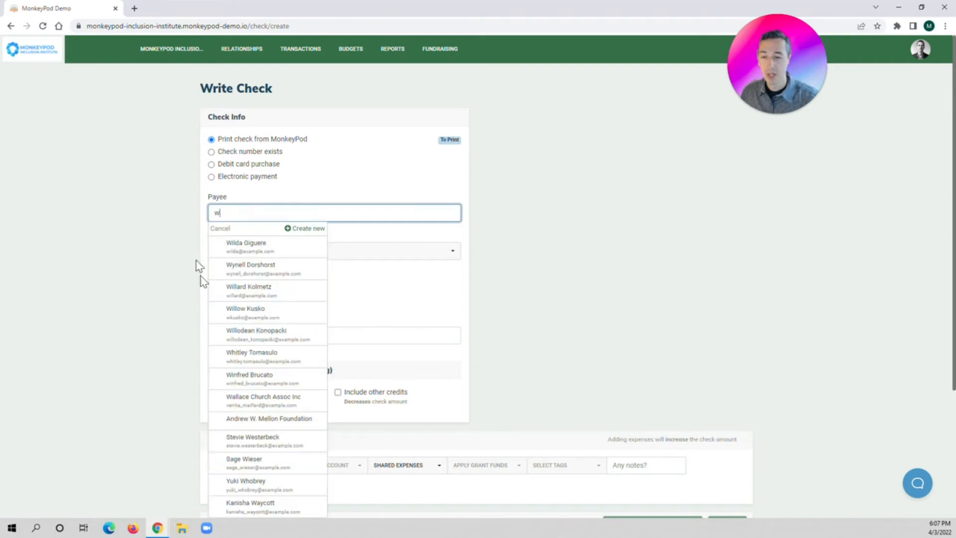
left_click(241, 311)
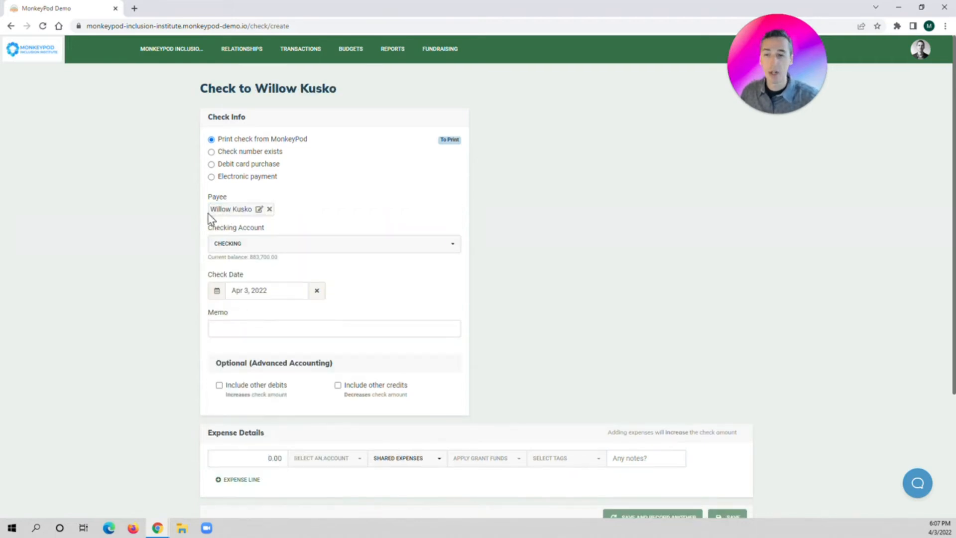
Set the check date to Mar 23, 2022
scroll(209, 219, "down", 1)
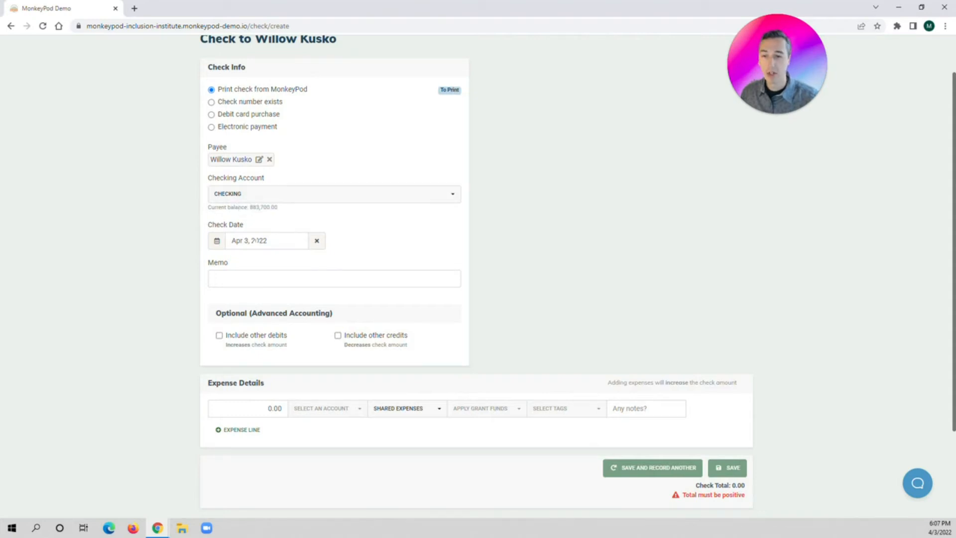
left_click(263, 241)
left_click(272, 261)
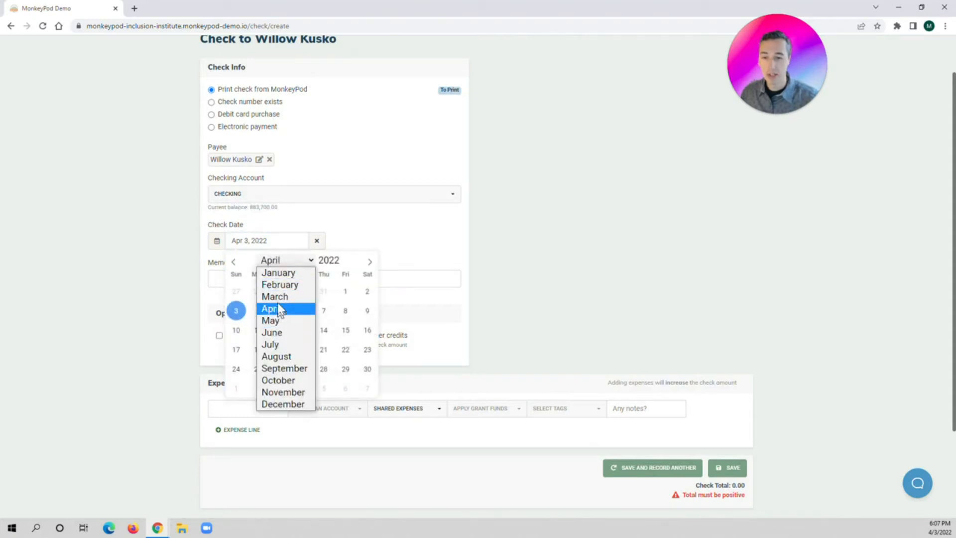
left_click(271, 294)
left_click(302, 350)
Enter "Delivering a student mentoring workshop" as the check's memo
key("Tab")
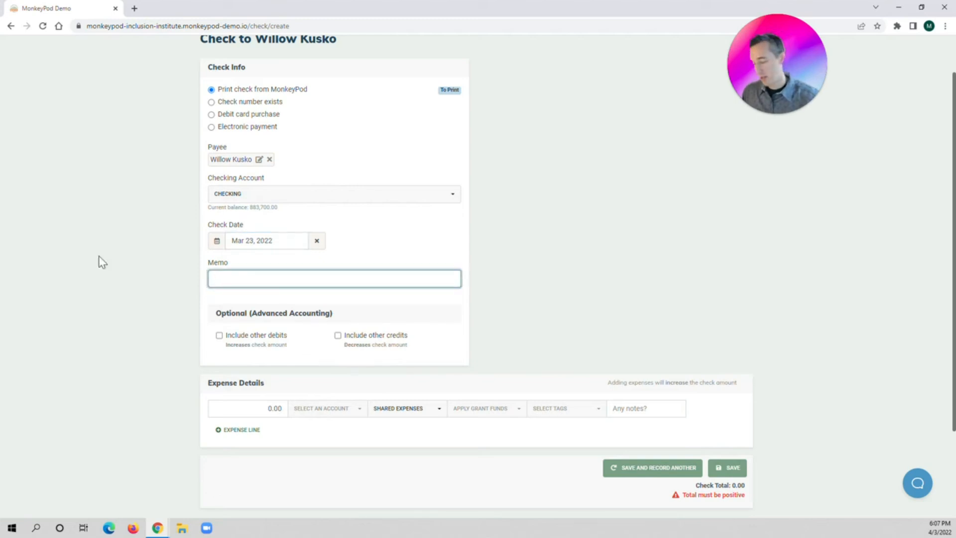
type("Deliveri")
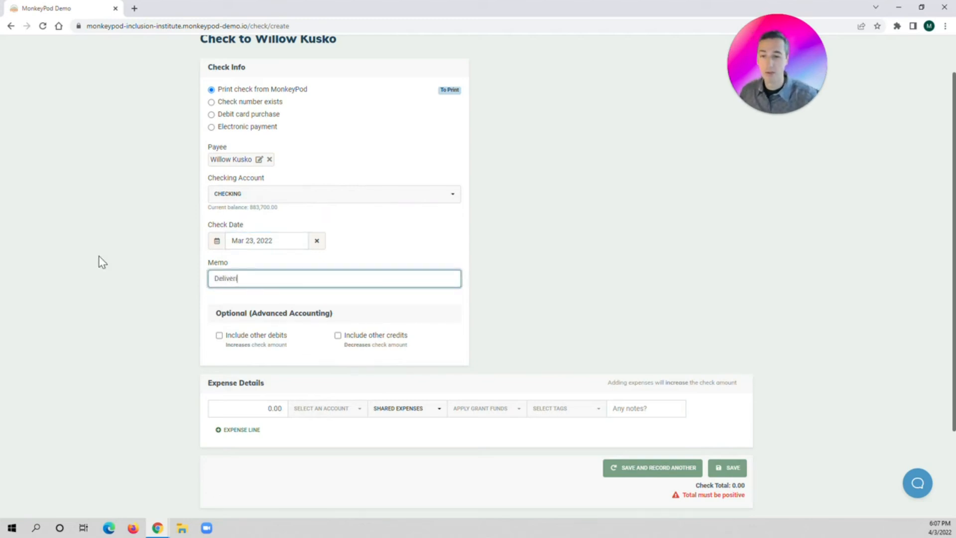
type("ng a student mentoring wors")
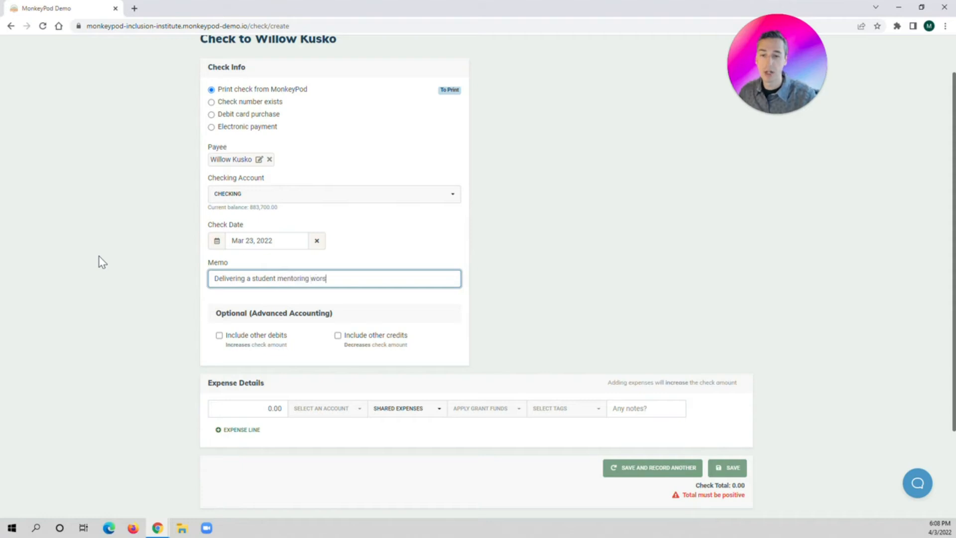
key("BackSpace")
type("kshop")
left_click(99, 258)
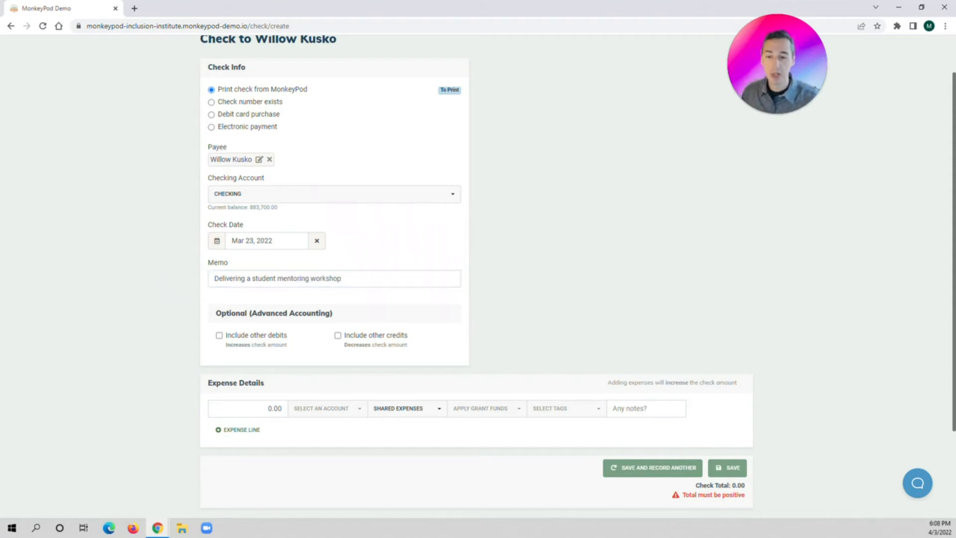
Enter an expense line of 500.00 and assign it to the Professional Fees and Contract Labor account
key("Tab")
scroll(189, 348, "down", 1)
type("500")
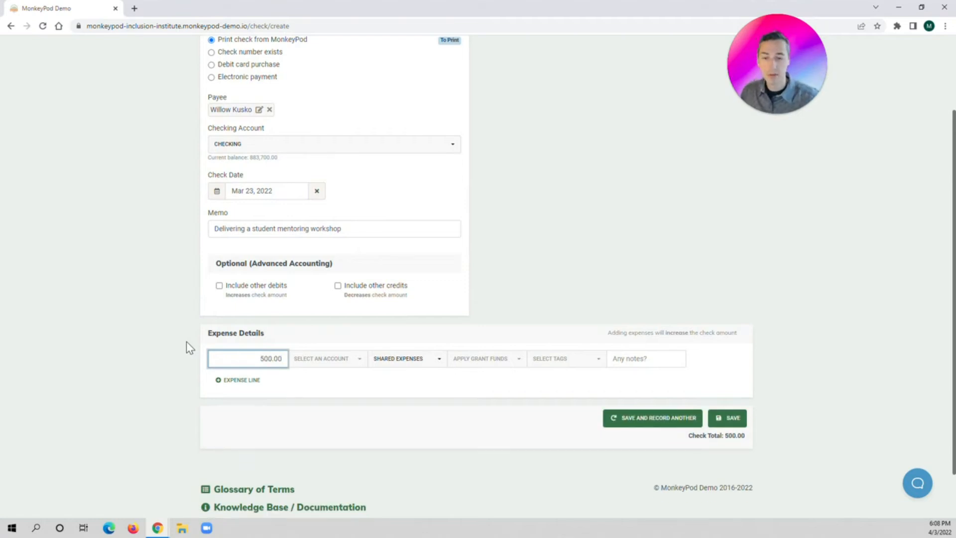
left_click(308, 362)
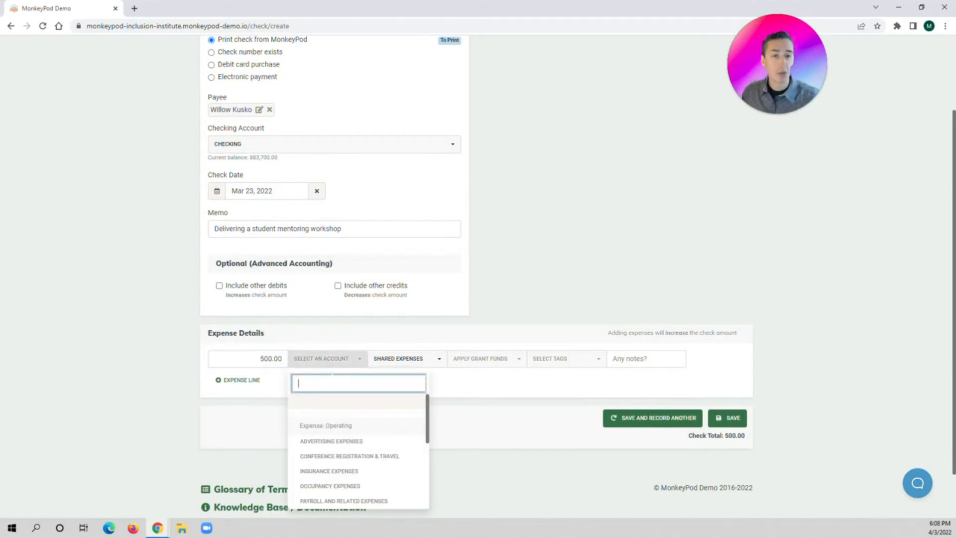
scroll(352, 439, "down", 2)
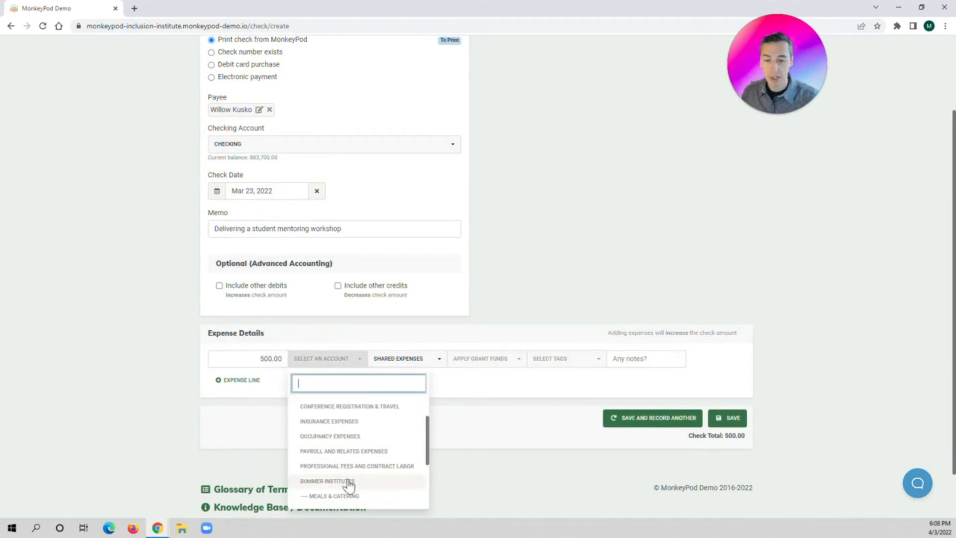
left_click(347, 468)
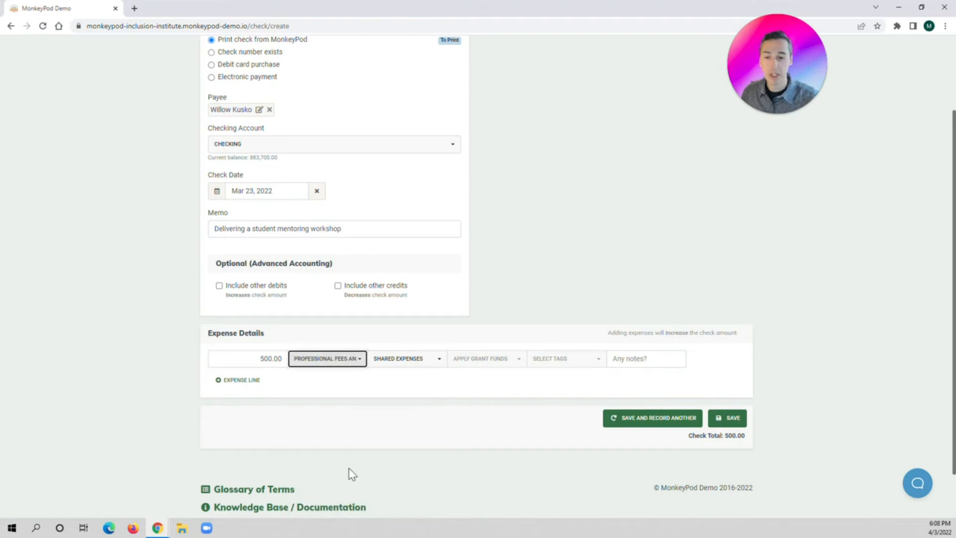
Assign the expense line to the Alumni Mentoring Network class and apply the Student Mentoring Program grant funds
left_click(394, 363)
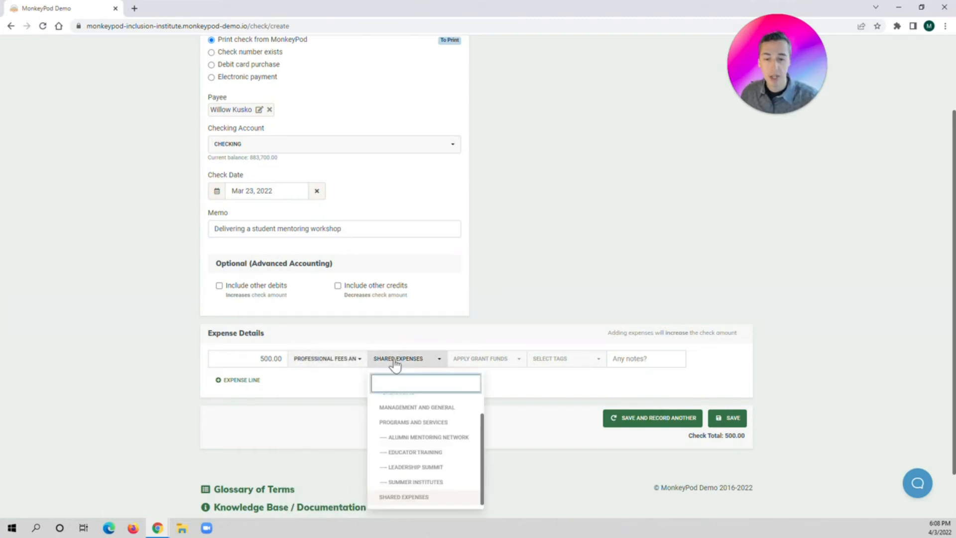
left_click(399, 438)
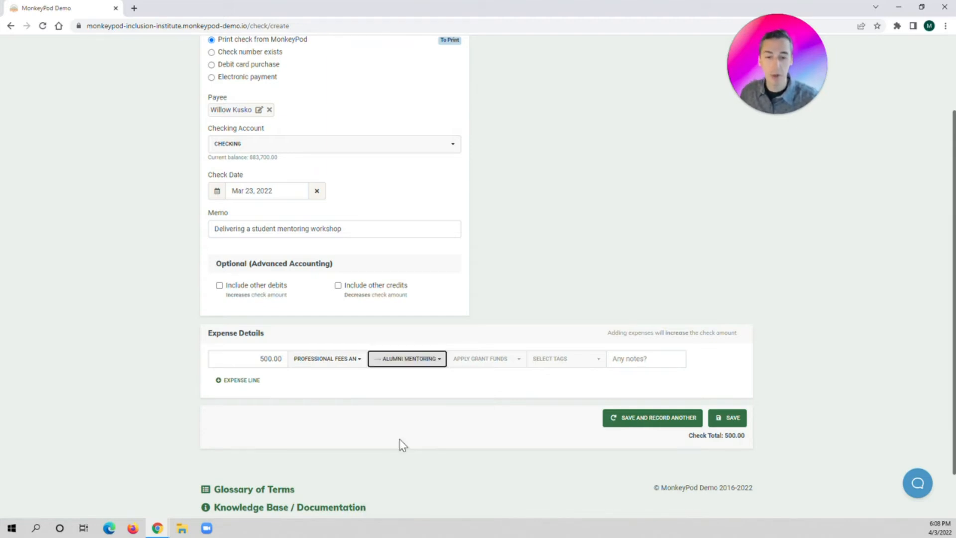
left_click(476, 371)
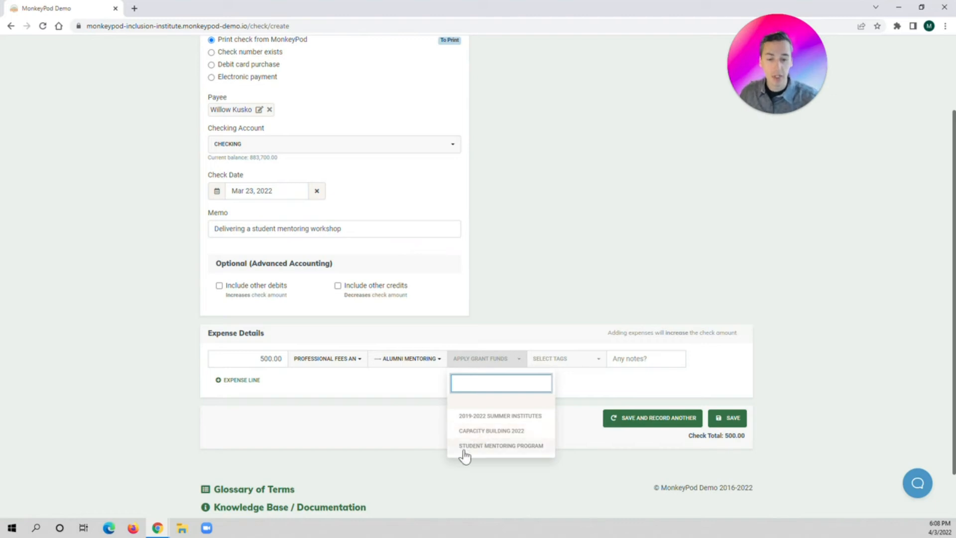
left_click(510, 451)
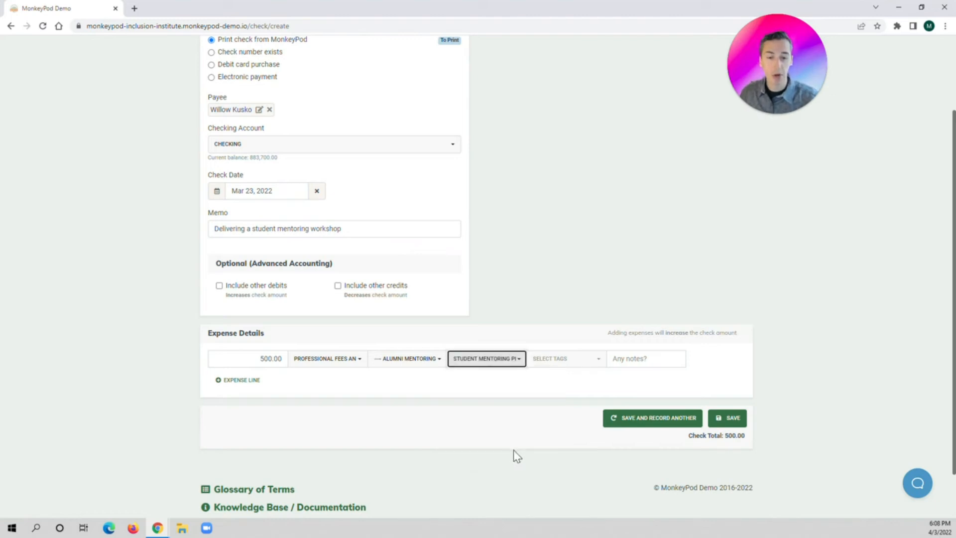
Tag the expense line with 2022 Workshops and Webinars and save the check
left_click(561, 365)
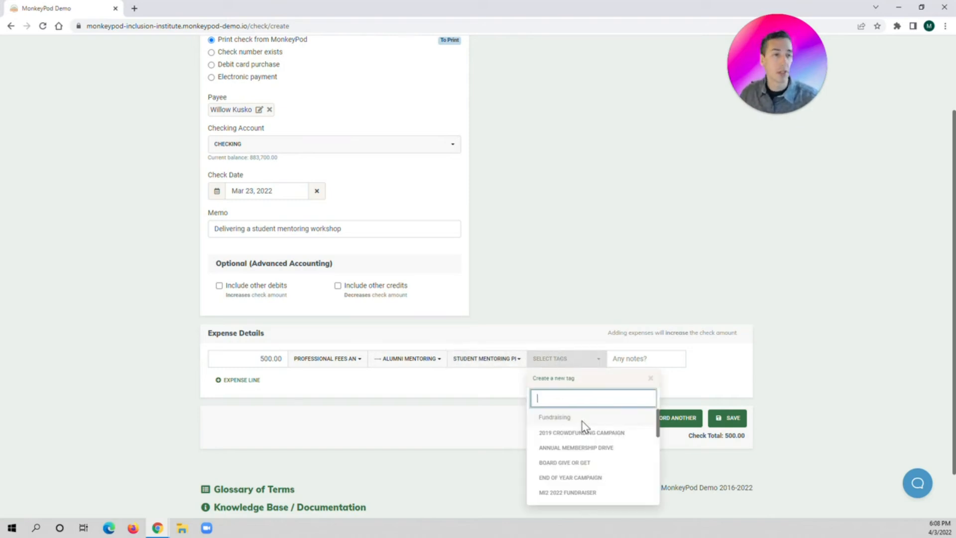
scroll(584, 426, "down", 5)
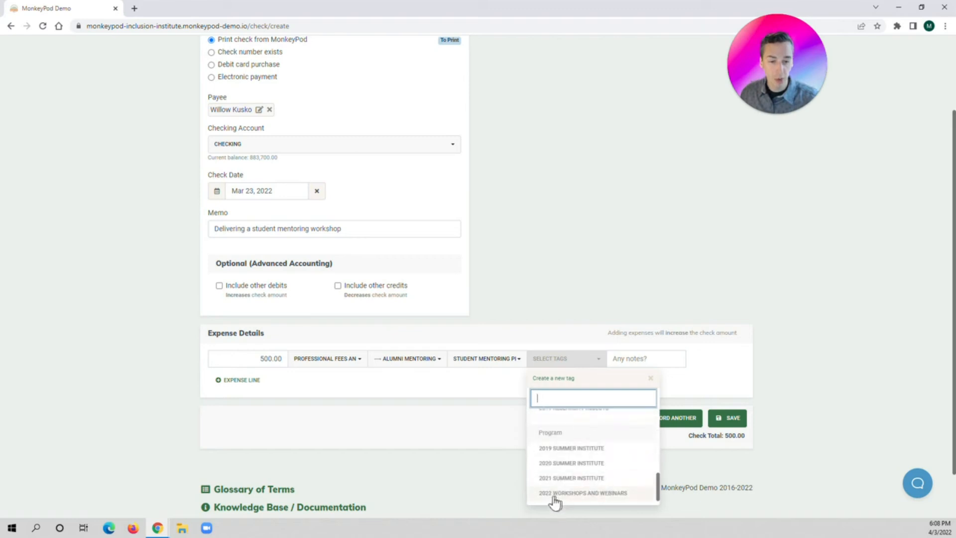
left_click(581, 495)
left_click(508, 438)
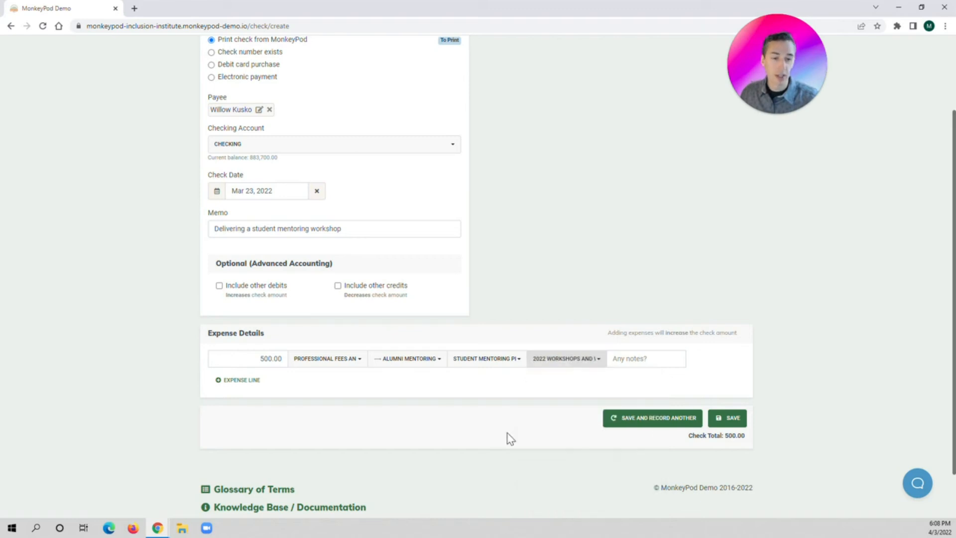
left_click(726, 418)
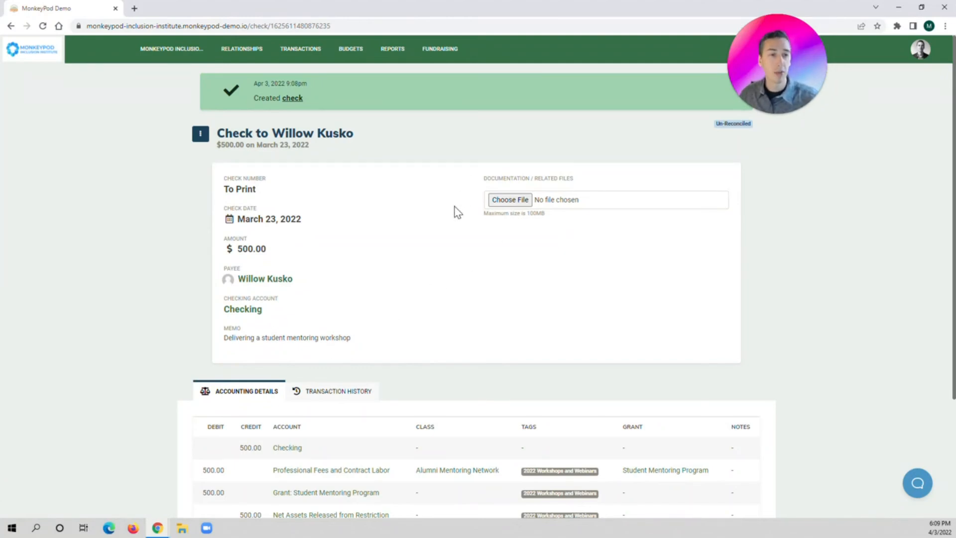
Review the saved check's accounting details and the actions available for it
scroll(458, 213, "down", 1)
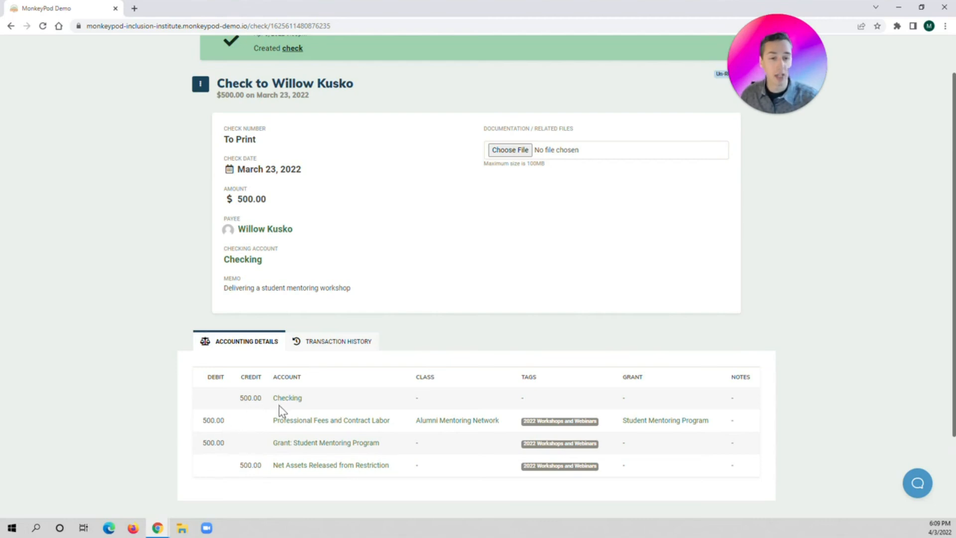
scroll(234, 392, "up", 1)
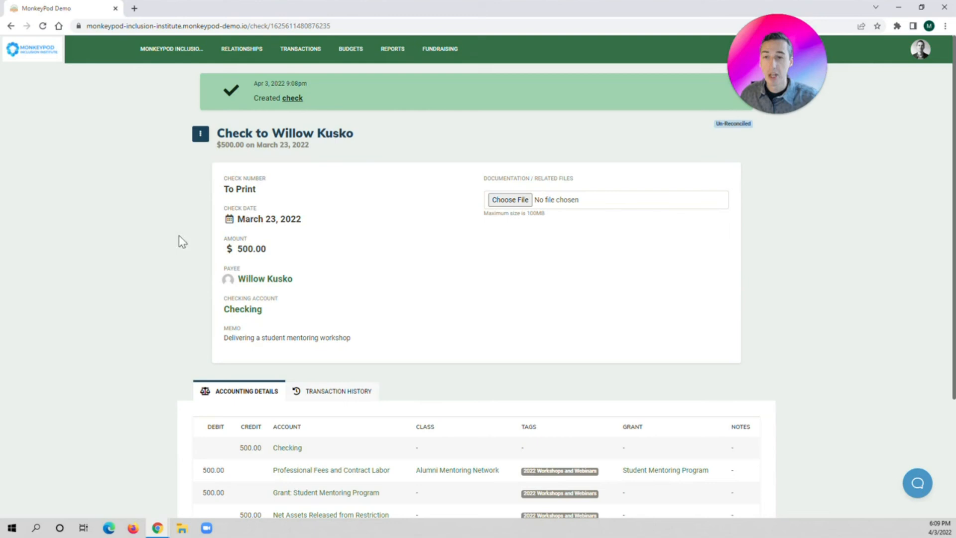
left_click(201, 135)
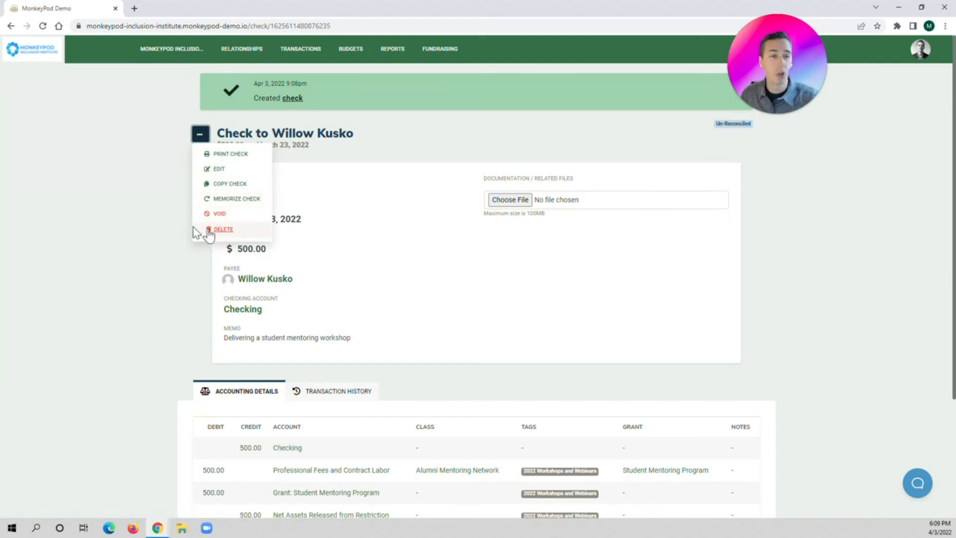
left_click(164, 227)
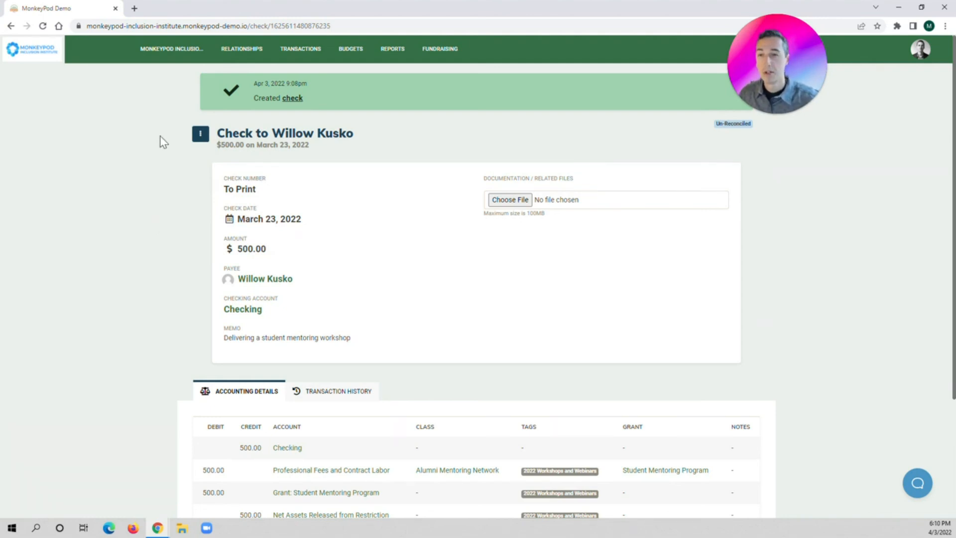
Return to the Chart of Accounts' net assets and check the Student Mentoring Program grant's register for the new check
left_click(165, 55)
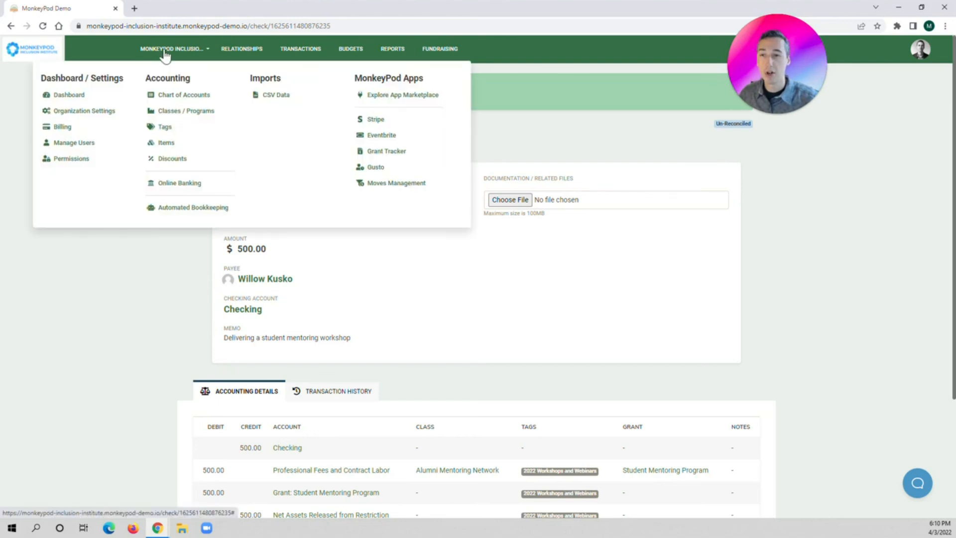
left_click(175, 96)
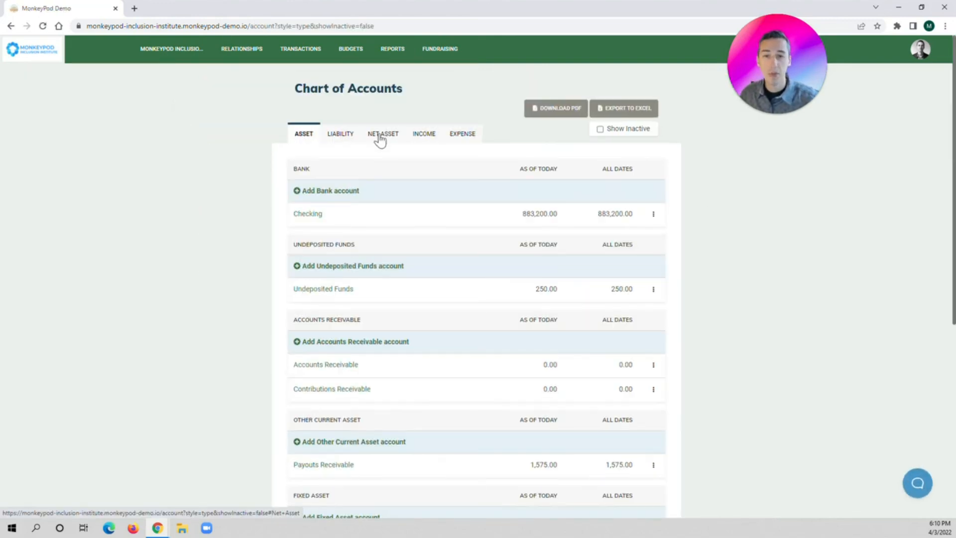
left_click(380, 139)
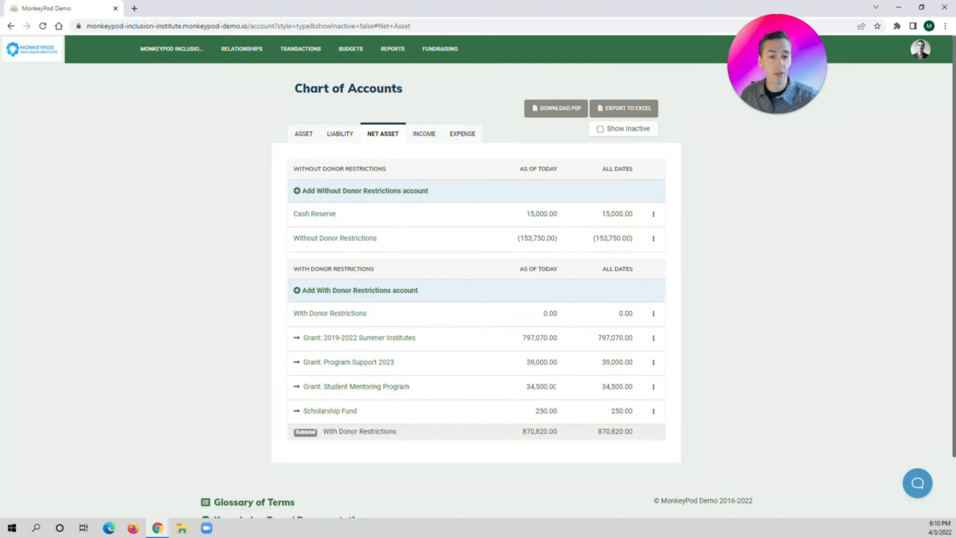
left_click(384, 391)
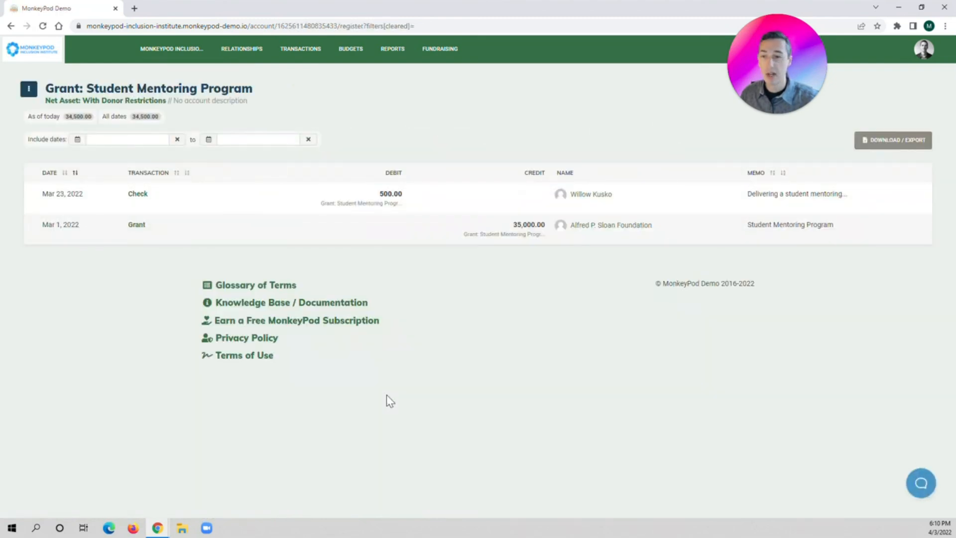